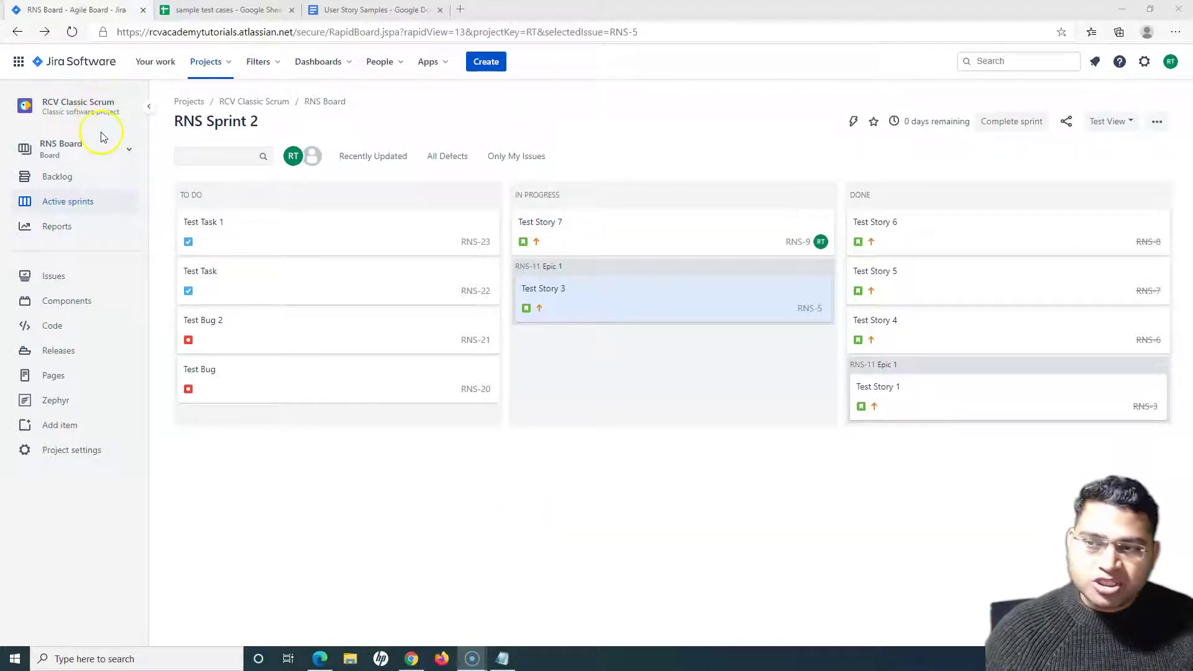
- Open Zephyr from the RCV Classic Scrum project sidebar on the RNS Sprint 2 board
click(56, 403)
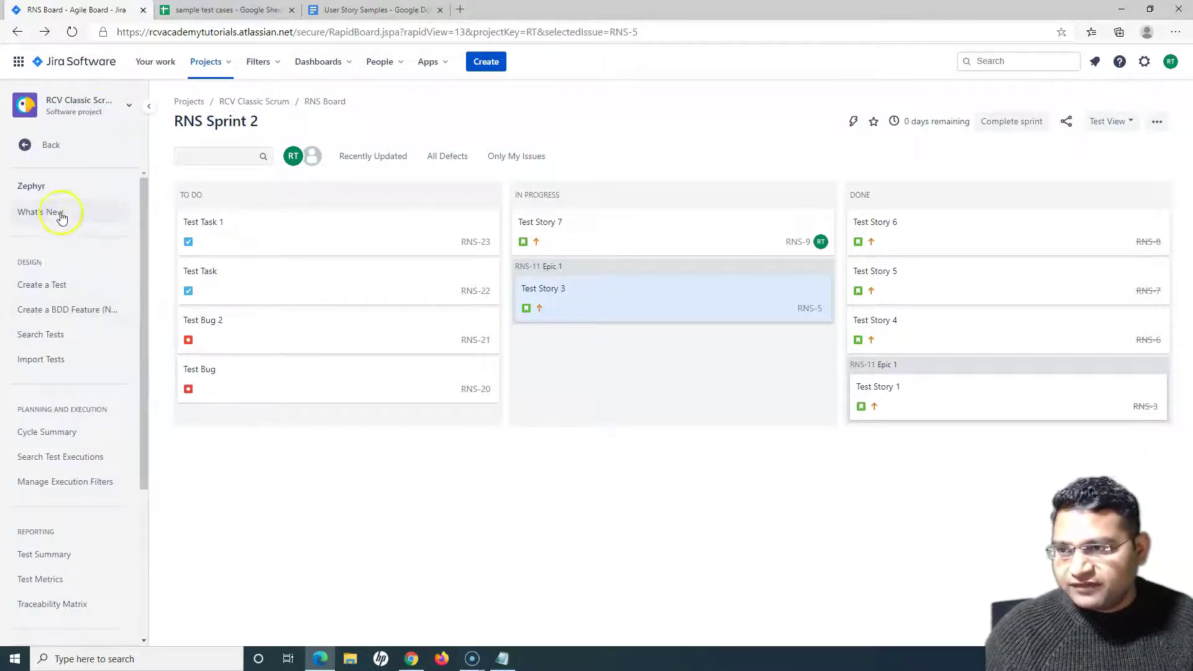
- Use Zephyr's Search Tests to list the seven Test issues, RT-27 through RT-36
click(53, 342)
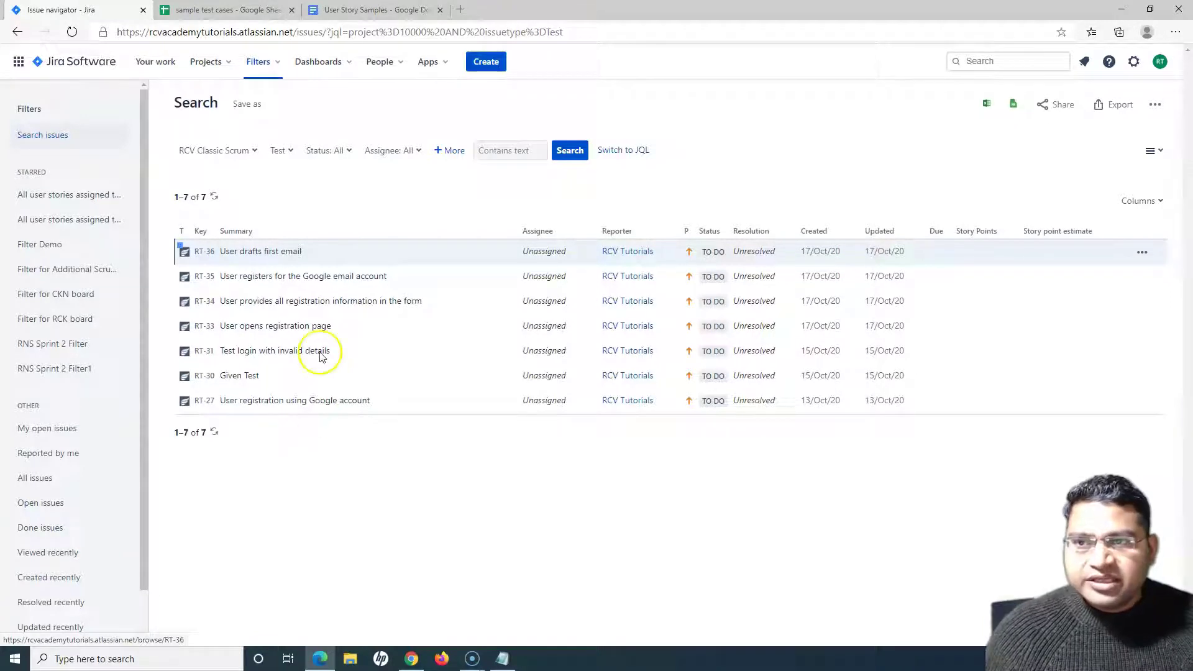
click(348, 154)
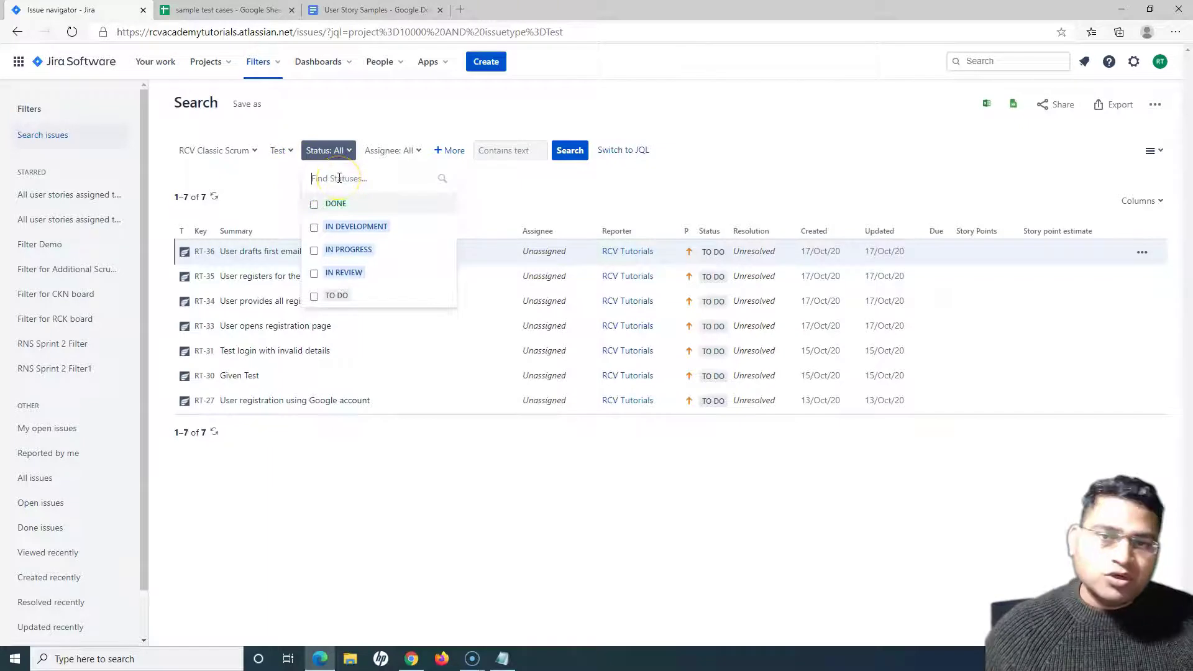
click(315, 206)
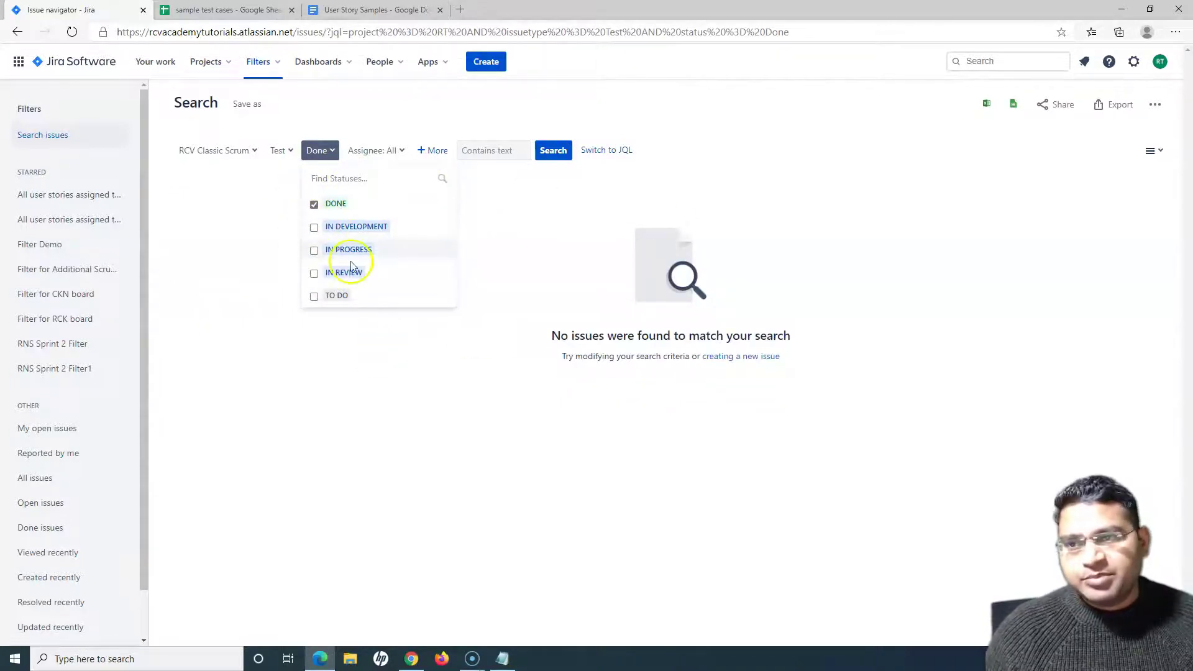
click(314, 204)
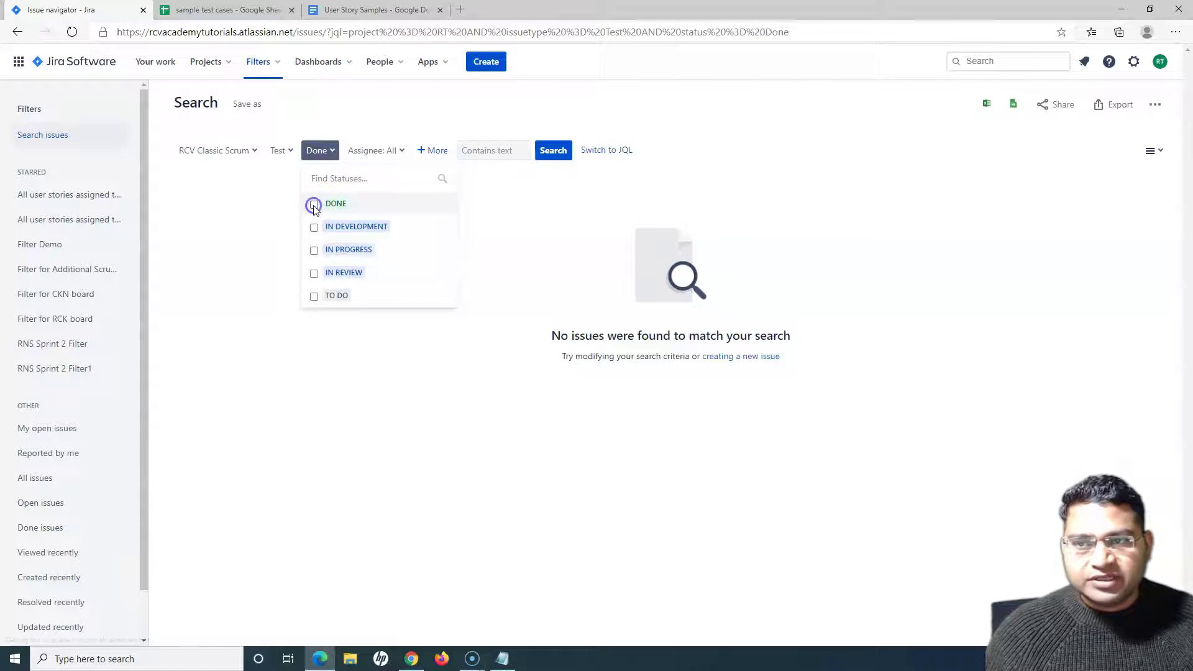
click(634, 199)
click(419, 152)
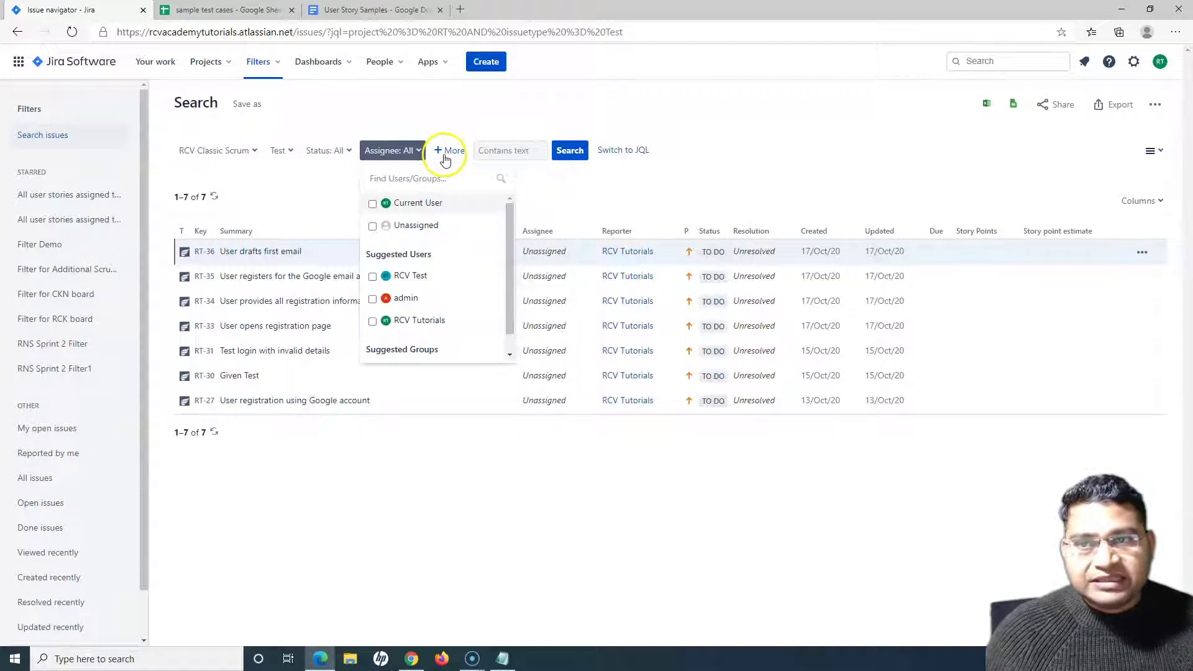
click(445, 153)
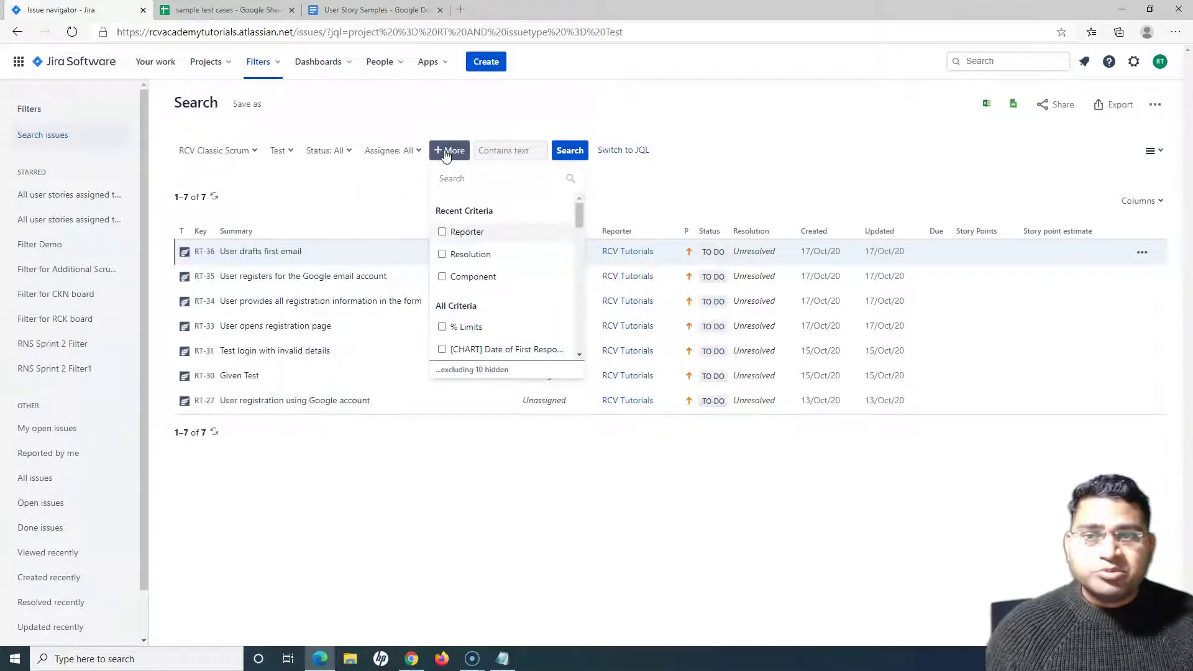
click(481, 236)
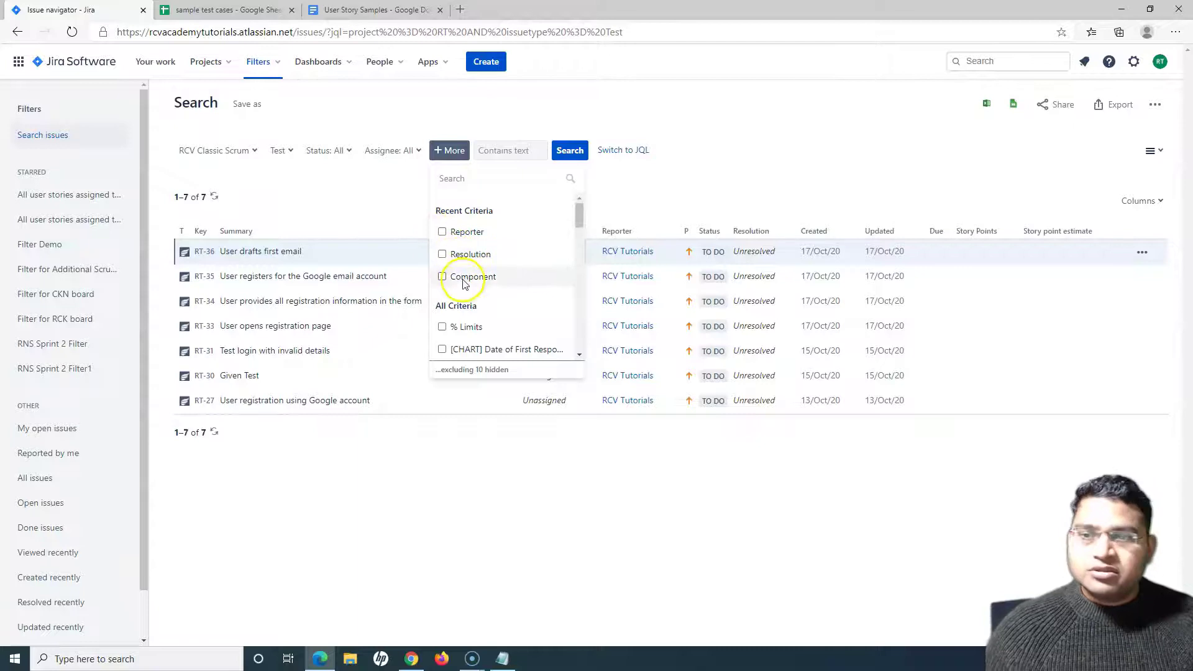
scroll(539, 329, down, 1)
scroll(491, 311, down, 3)
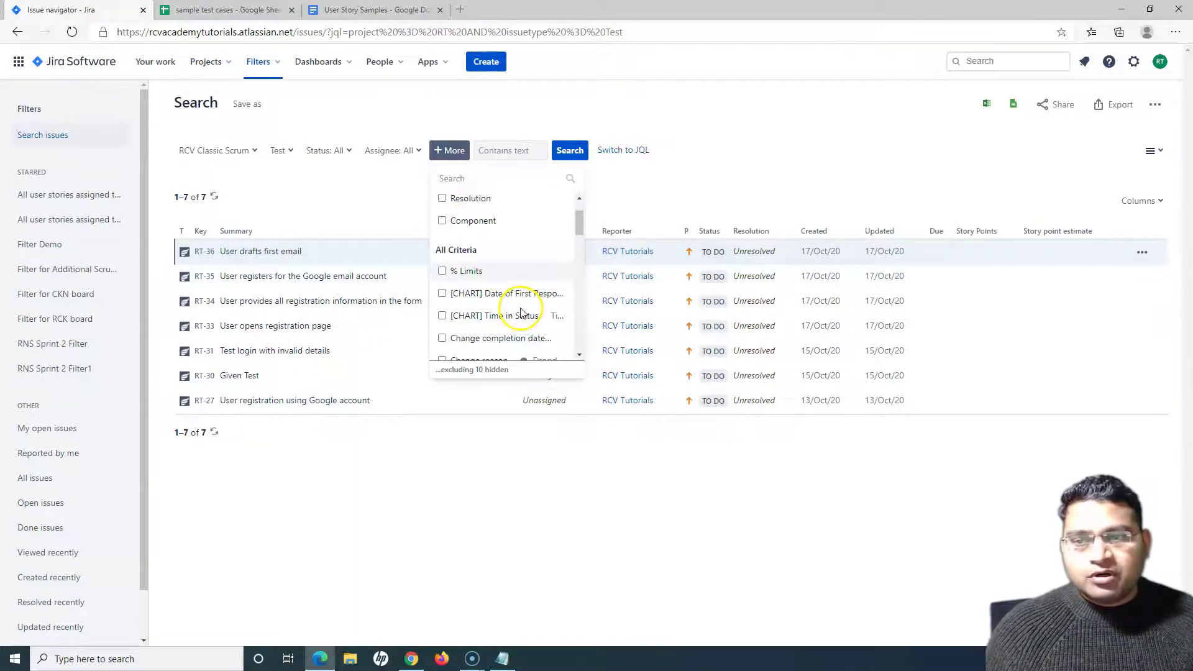
scroll(502, 346, down, 1)
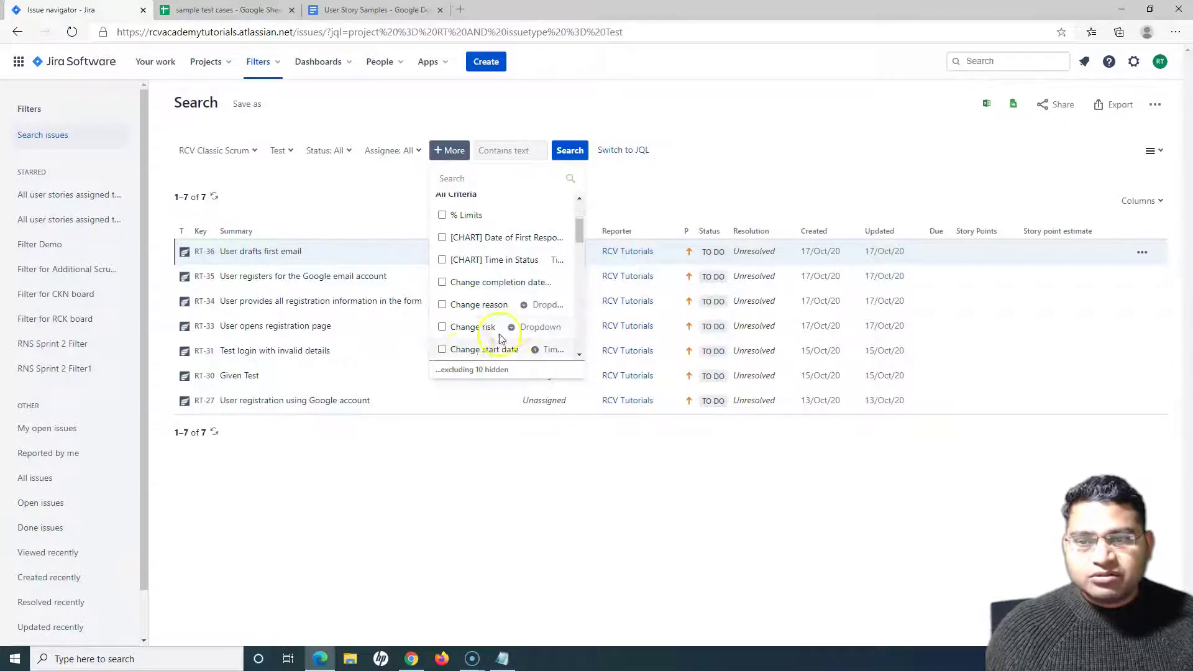
scroll(462, 304, up, 1)
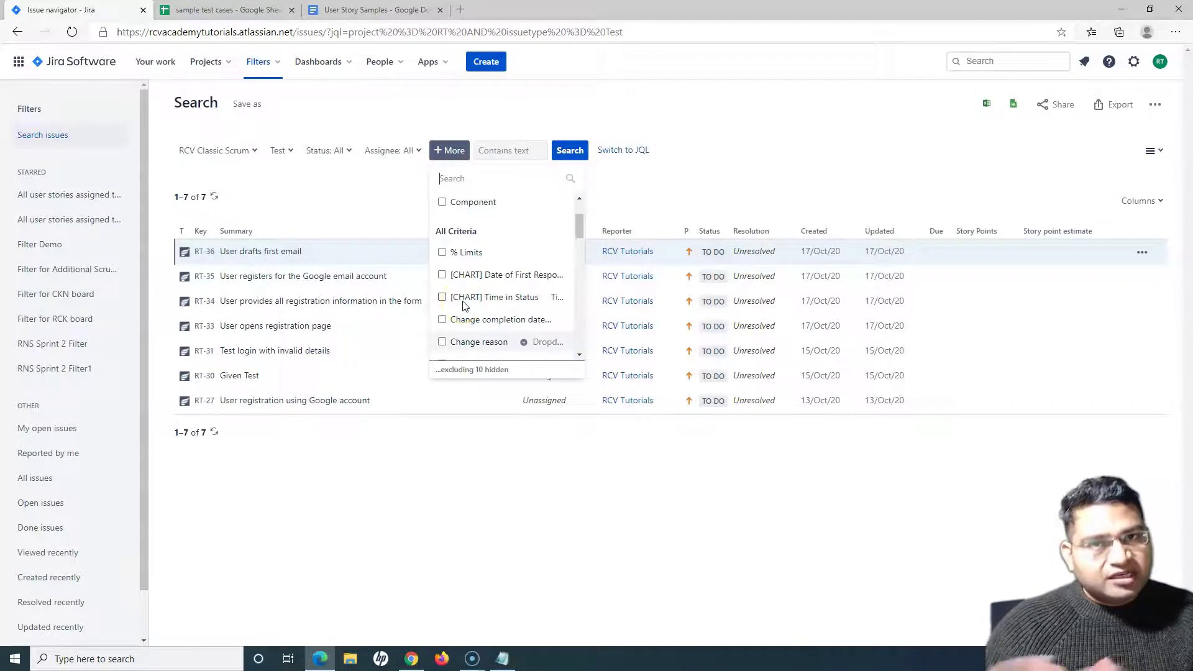
click(370, 184)
click(291, 153)
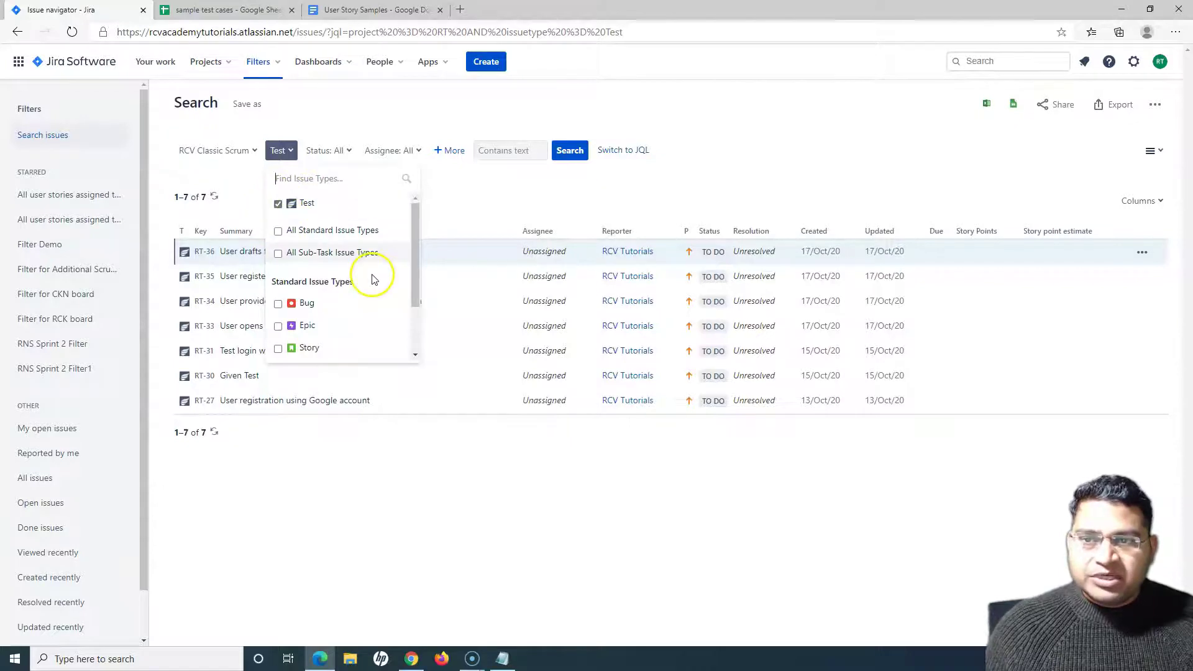
scroll(381, 287, down, 2)
scroll(345, 319, up, 2)
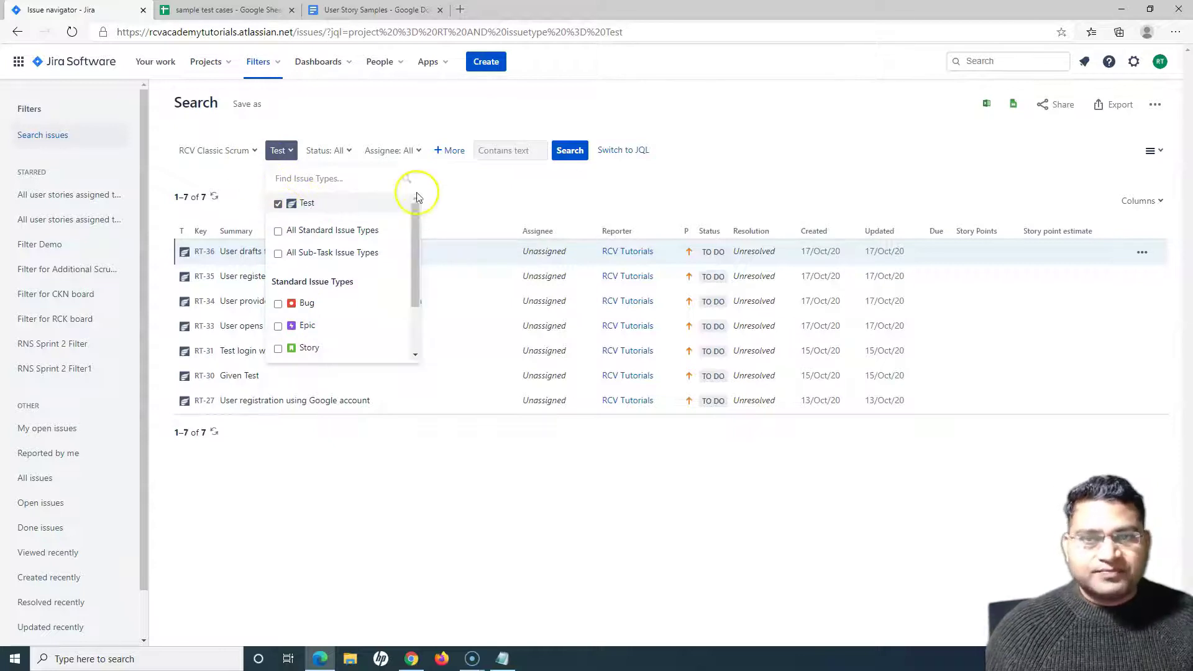
click(493, 196)
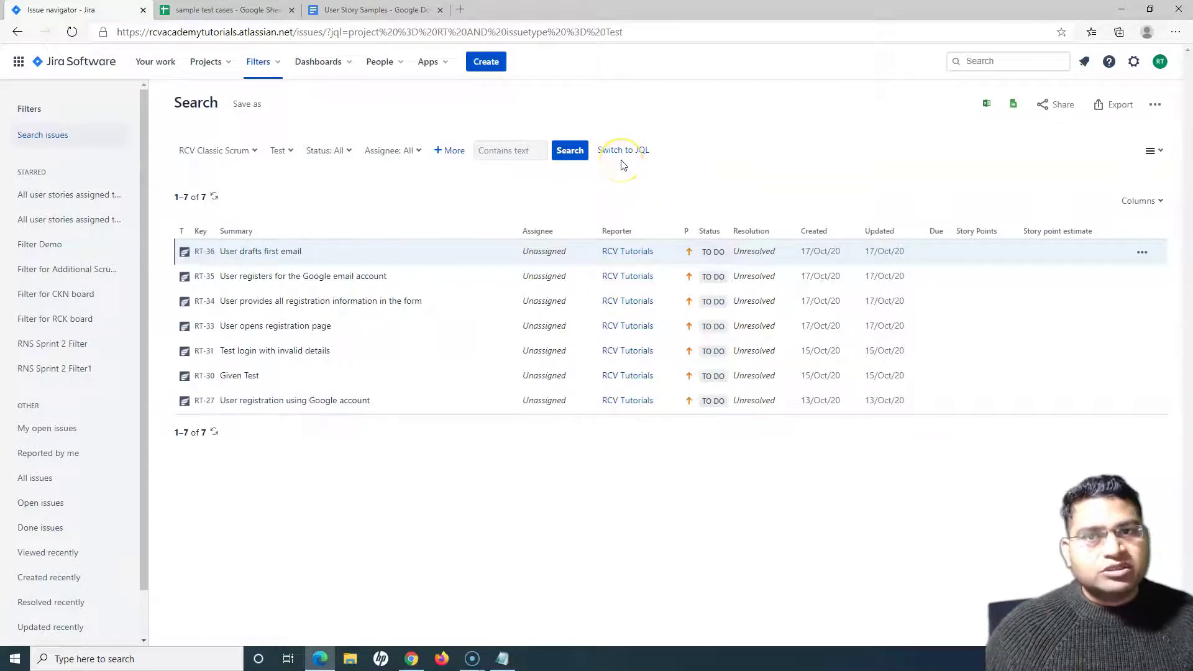
- Switch the search to JQL, showing "project = RT AND issuetype = Test"
click(635, 152)
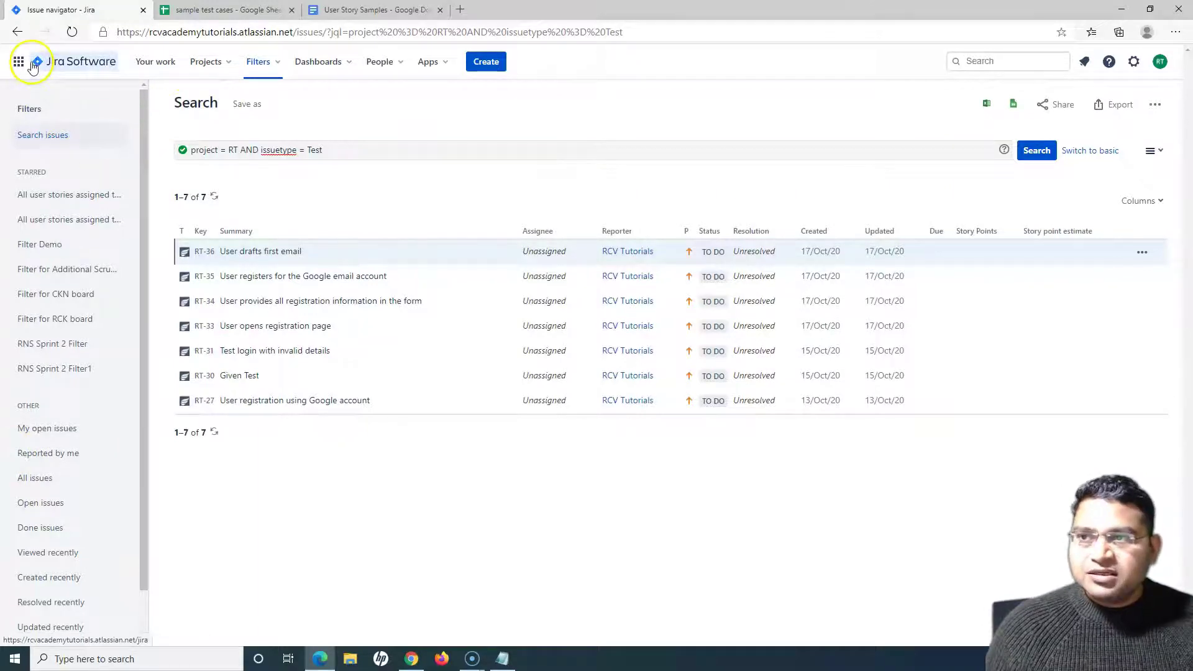
- Return to the RCV Classic Scrum project via the Projects list and open its Zephyr Cycle Summary
scroll(81, 507, down, 1)
scroll(81, 507, up, 1)
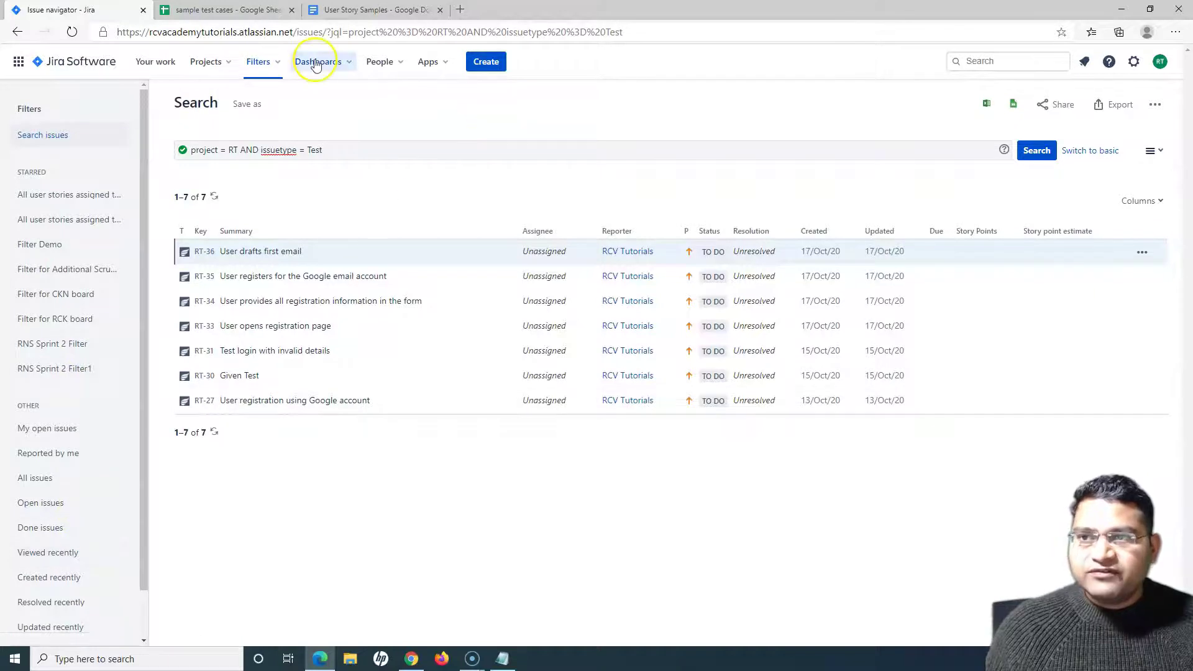
click(86, 63)
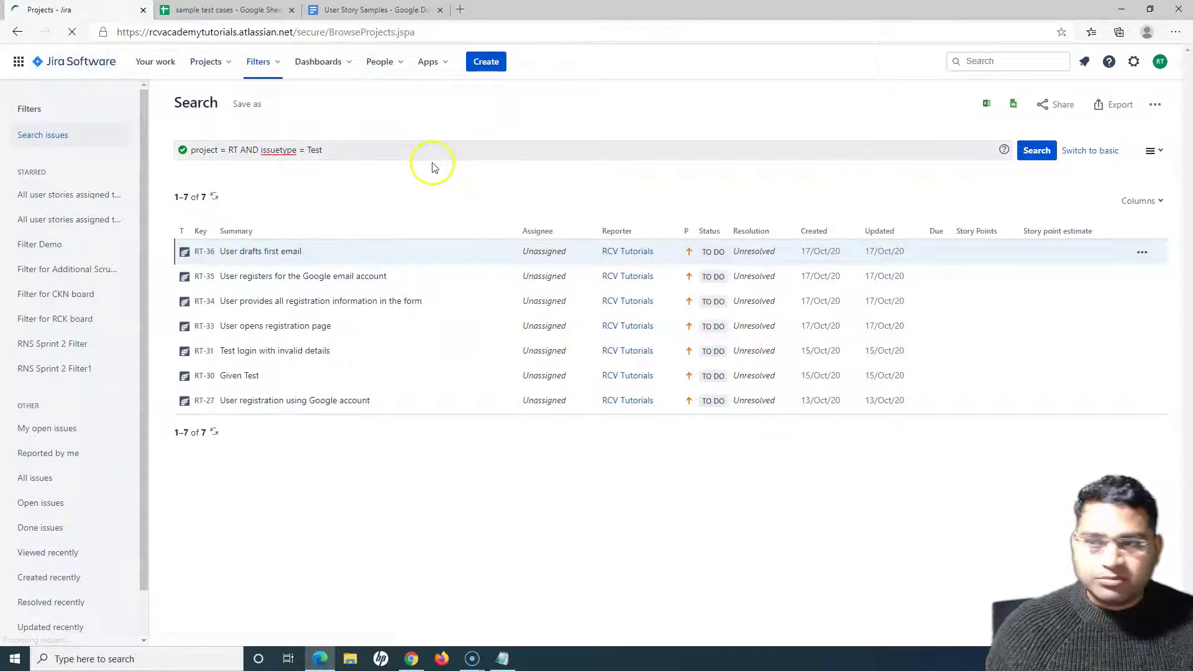
click(118, 266)
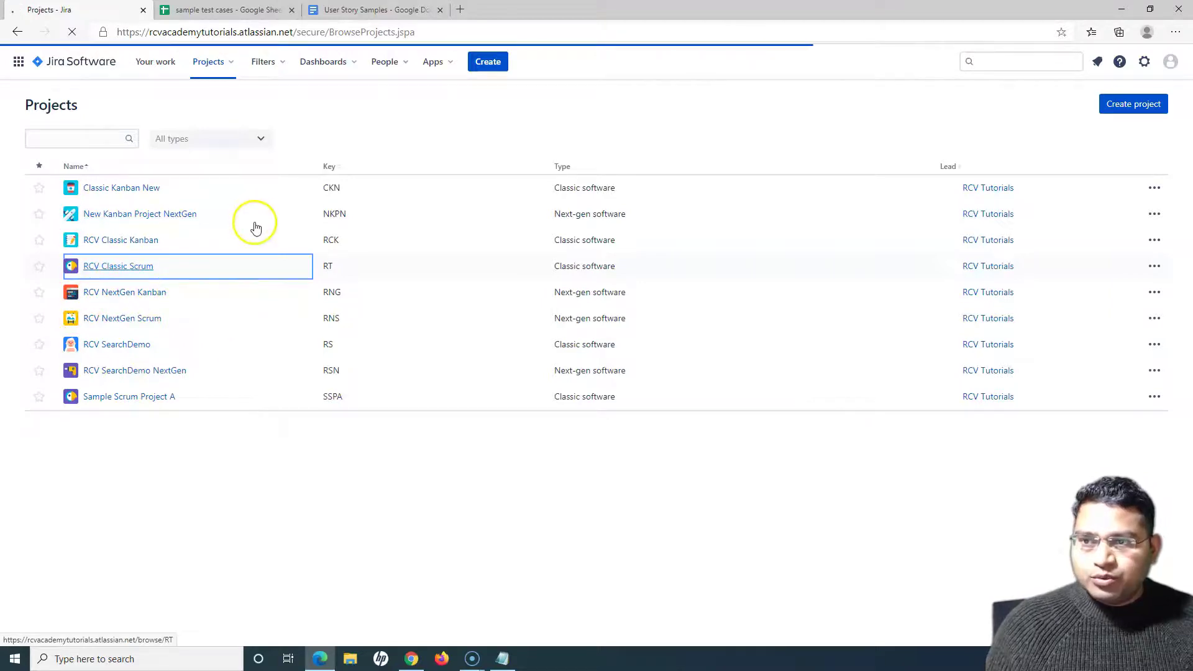
click(47, 402)
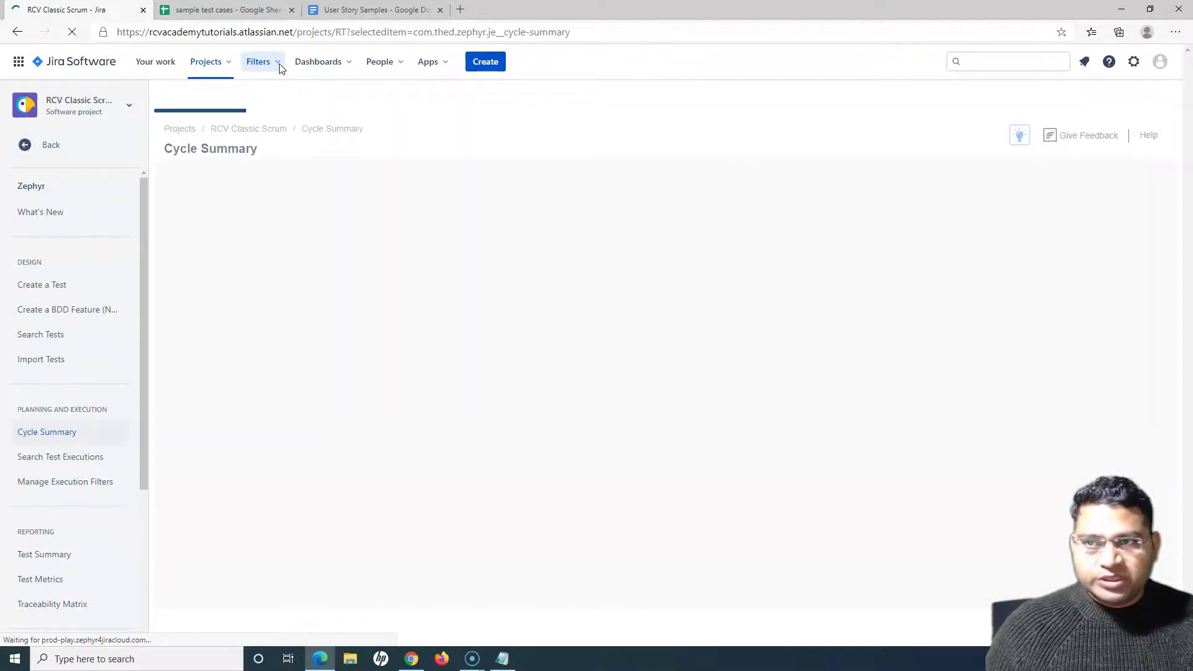
- Open Advanced issue search from Filters, listing all 90 issues by "order by created DESC"
click(277, 64)
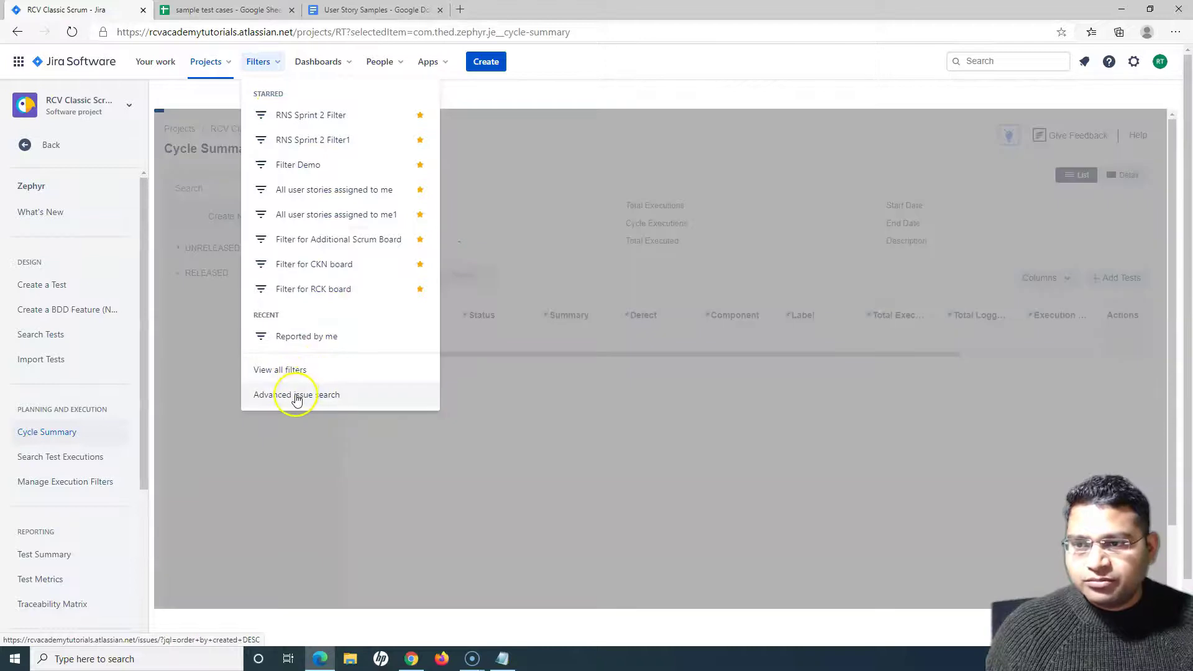
click(296, 396)
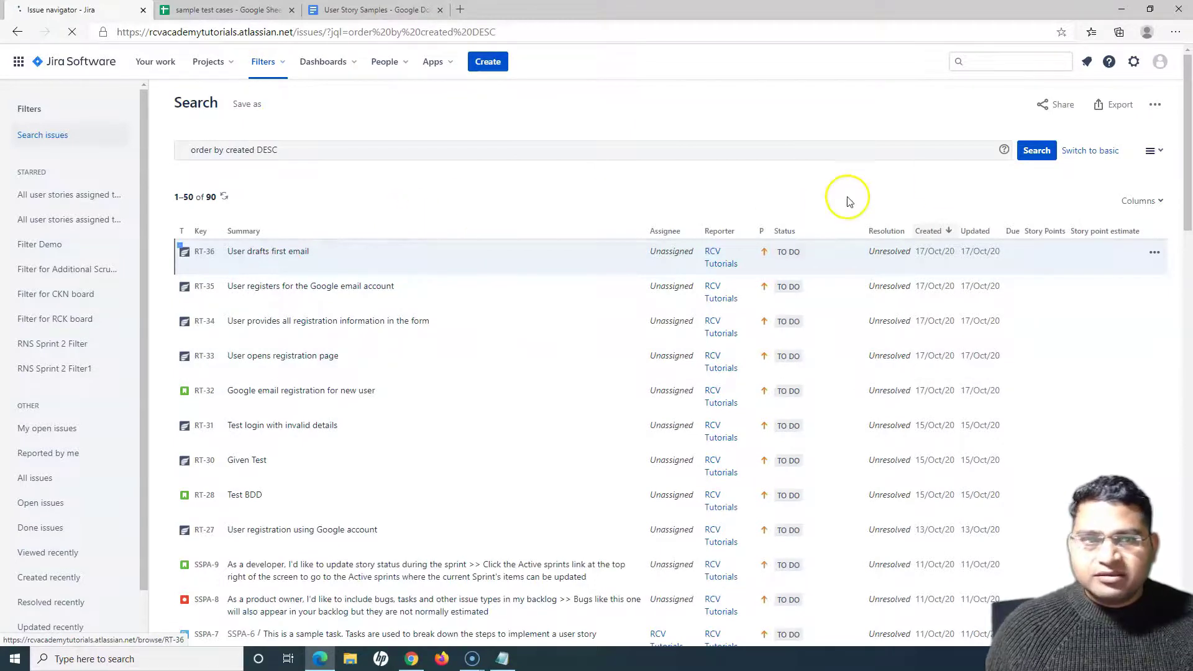
- In basic search, filter issue type to Test, leaving the 7 test cases newest first
click(1086, 151)
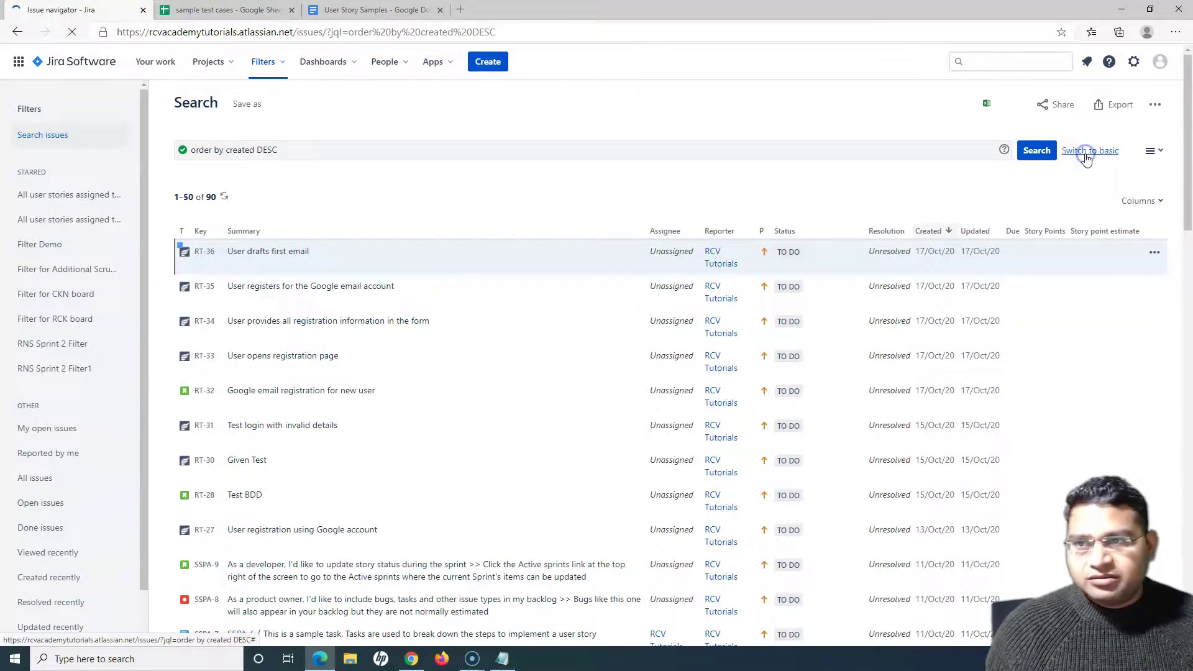
click(279, 152)
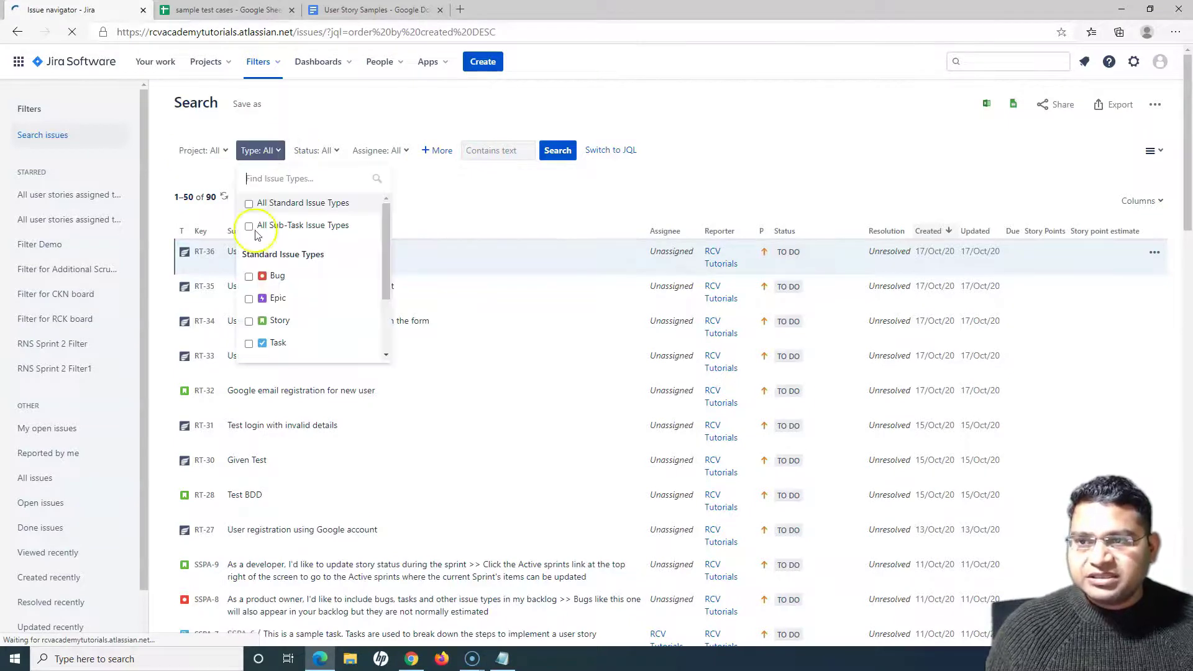
scroll(342, 309, down, 1)
click(249, 328)
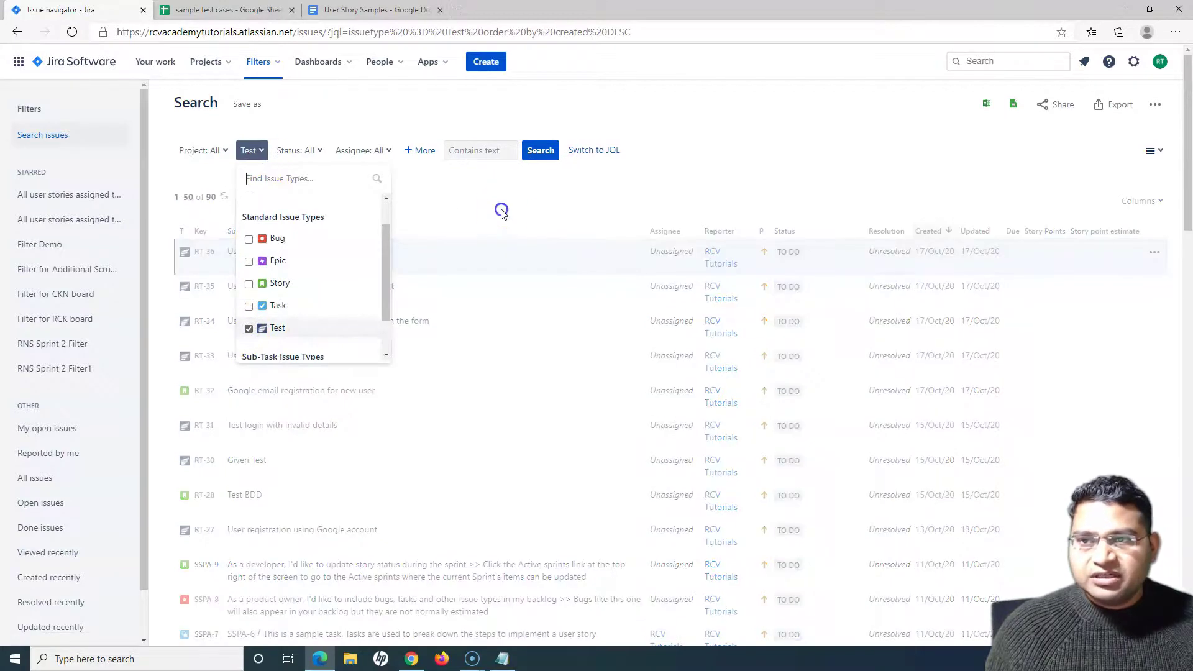
click(274, 413)
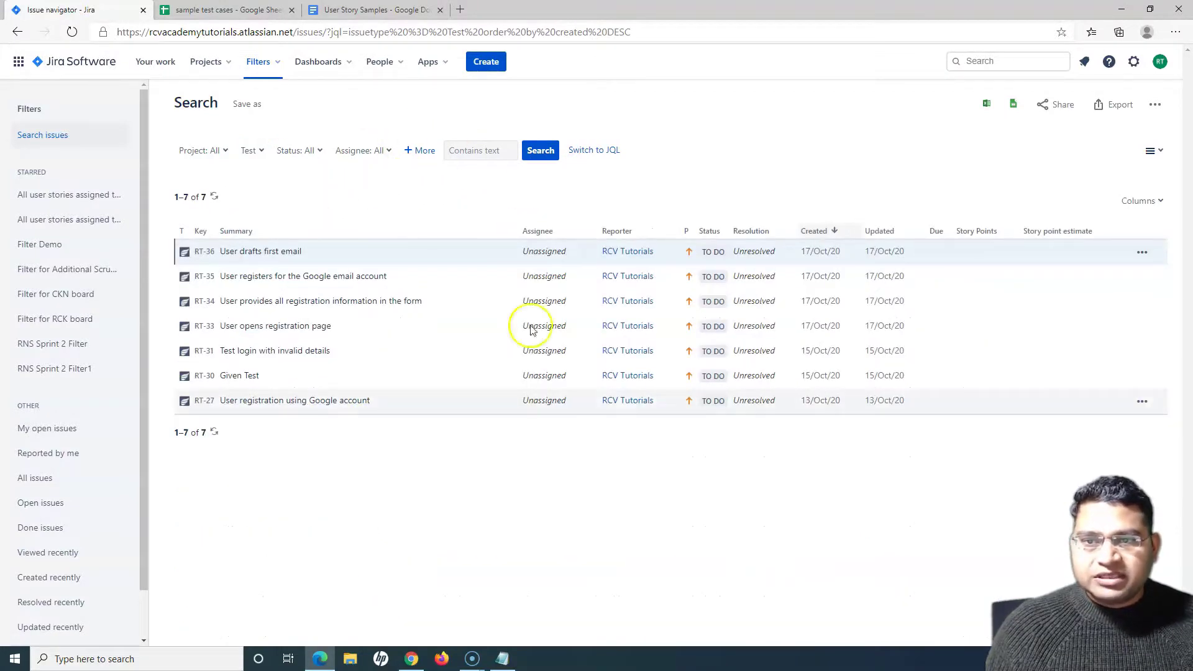